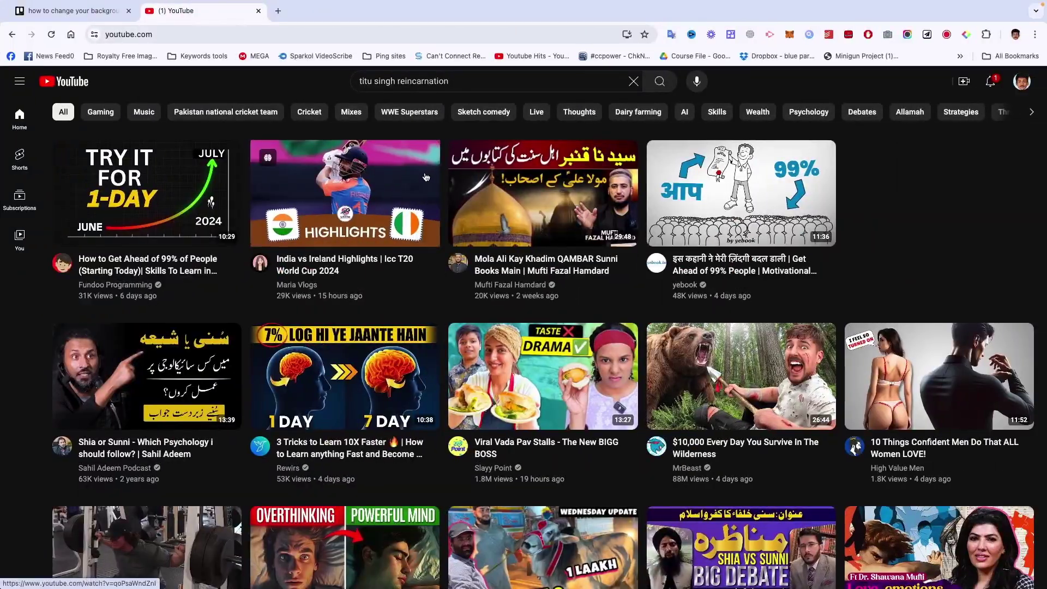
{"action": "key", "text": "ctrl+Right"}
- Switch desktop spaces away from YouTube to the Zoom meeting with its Join audio prompt
{"action": "key", "text": "ctrl+Left"}
{"action": "key", "text": "ctrl+Left"}
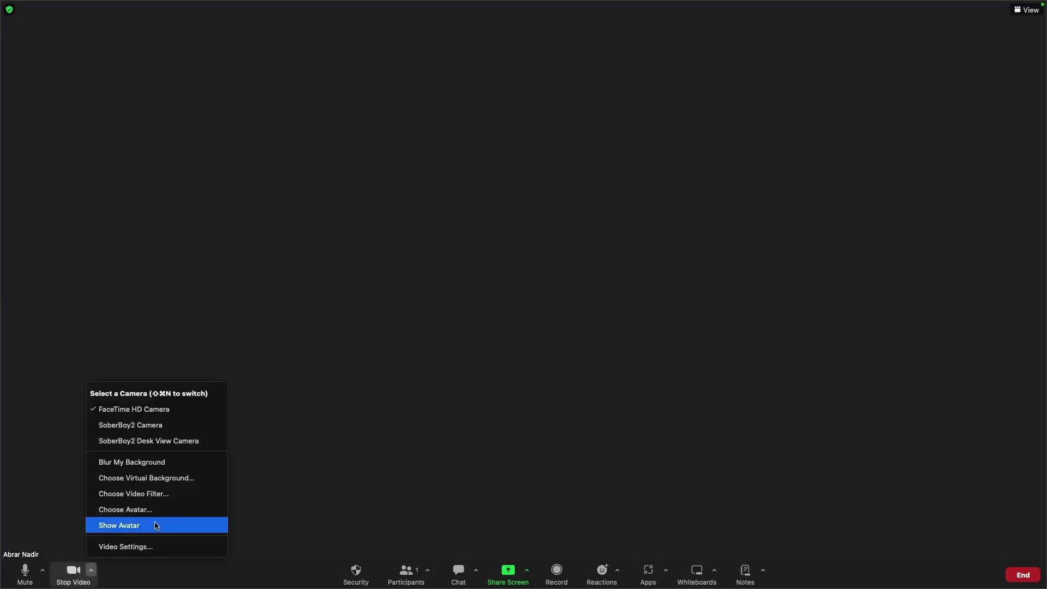
- Bring up Zoom's background and effects settings, move the window aside and choose Blur
{"action": "left_click", "coordinate": [141, 481]}
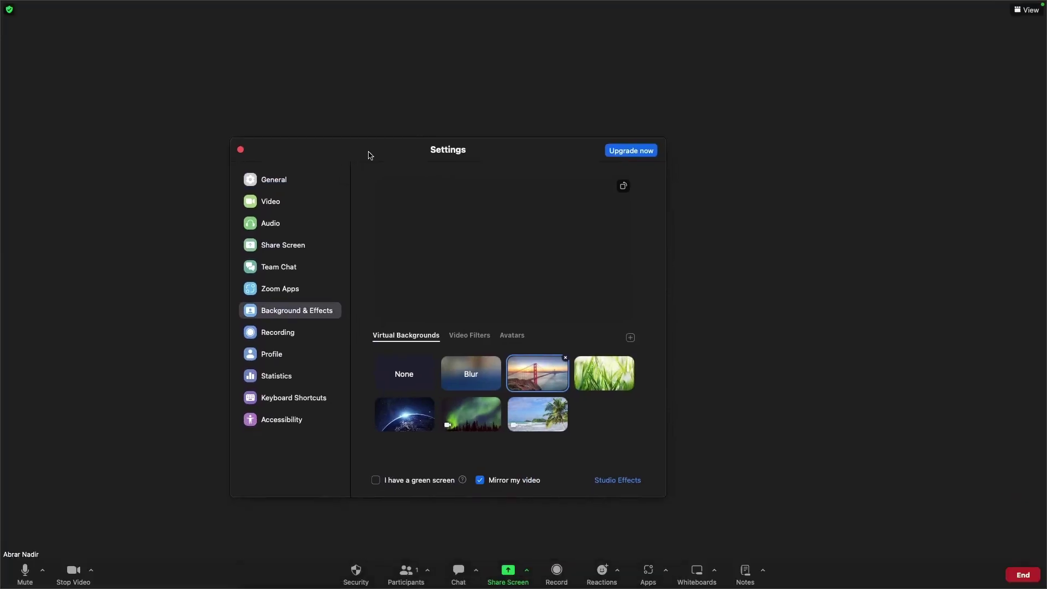
{"action": "left_click_drag", "start_coordinate": [381, 241], "coordinate": [358, 115]}
{"action": "left_click", "coordinate": [456, 343]}
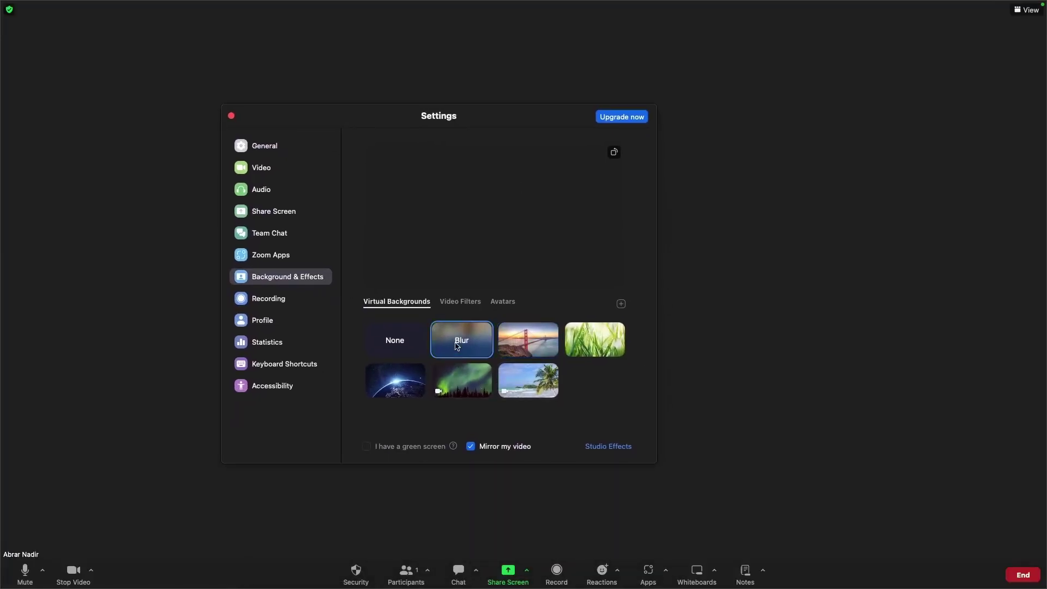
- Preview the San Francisco bridge and grass backgrounds and the video filters, then dismiss the add-image menu
{"action": "left_click", "coordinate": [521, 341]}
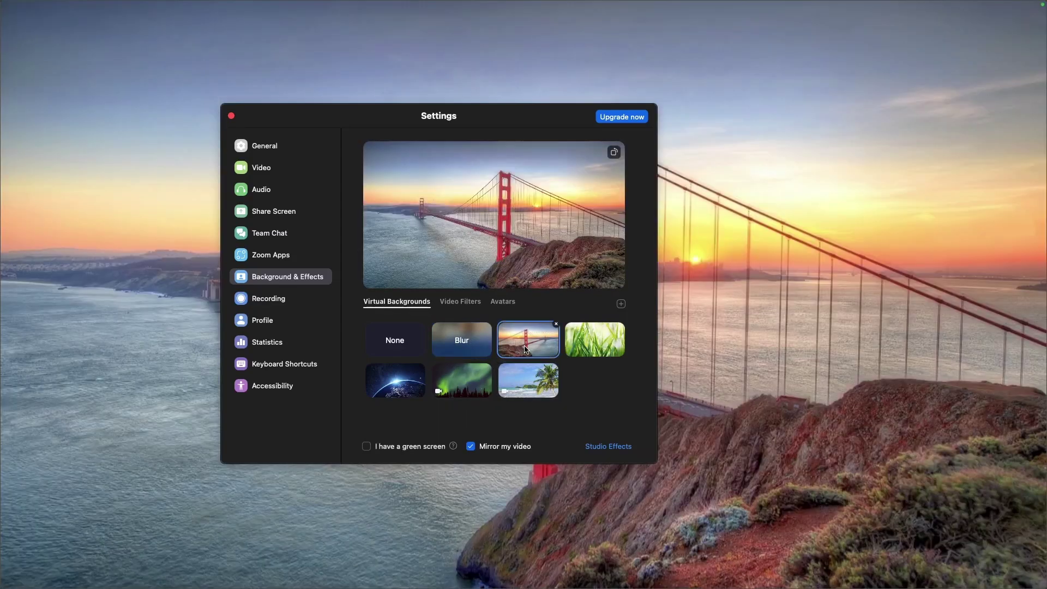
{"action": "left_click", "coordinate": [595, 340]}
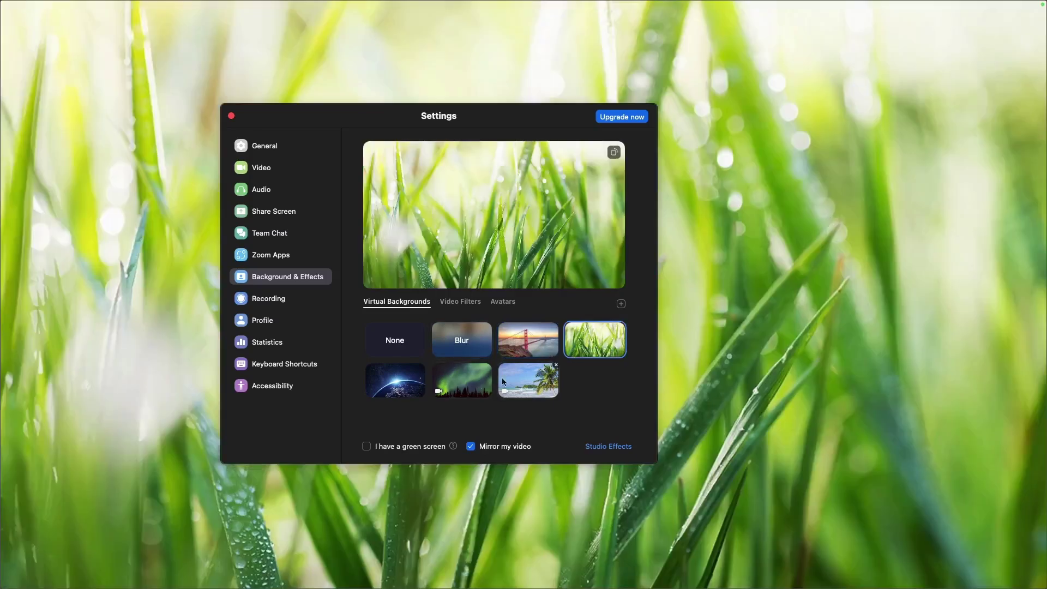
{"action": "left_click", "coordinate": [460, 304]}
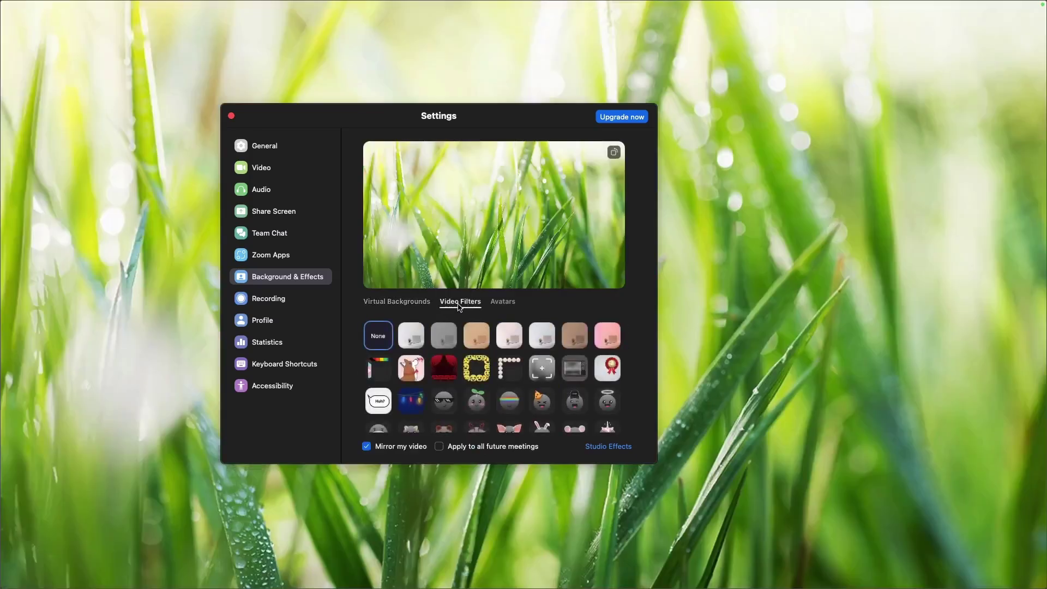
{"action": "left_click", "coordinate": [406, 303]}
{"action": "left_click", "coordinate": [474, 383]}
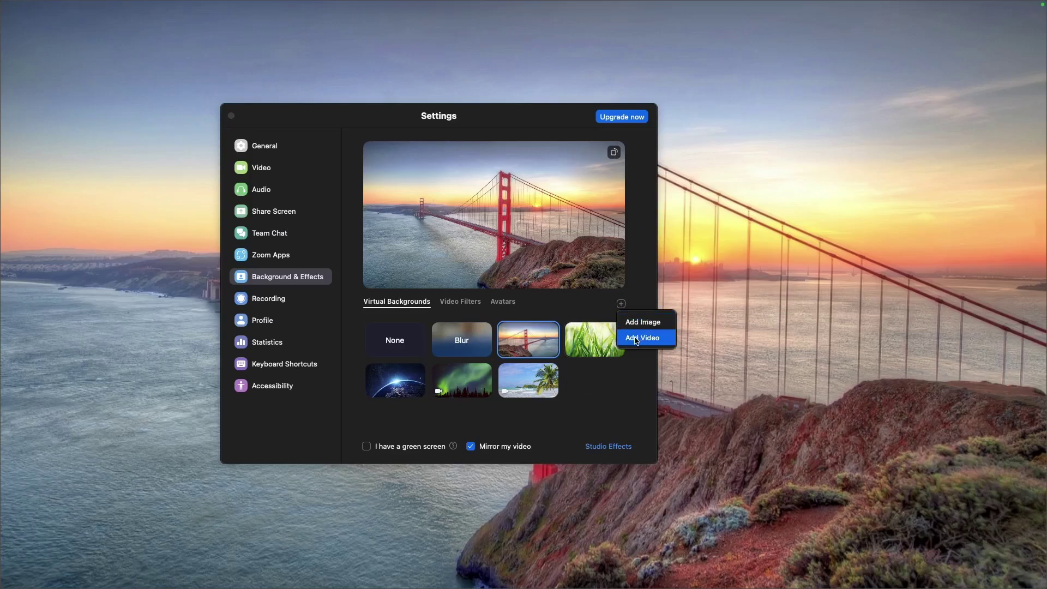
{"action": "left_click", "coordinate": [550, 309]}
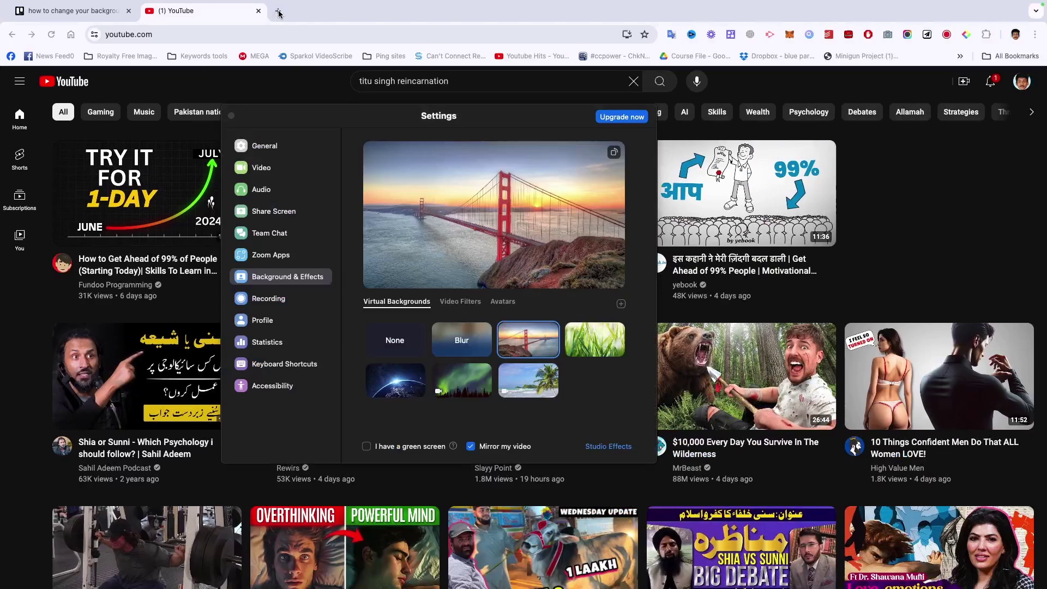
- In a new browser tab go to pixabay.com and search for 'office' photos
{"action": "left_click", "coordinate": [277, 10]}
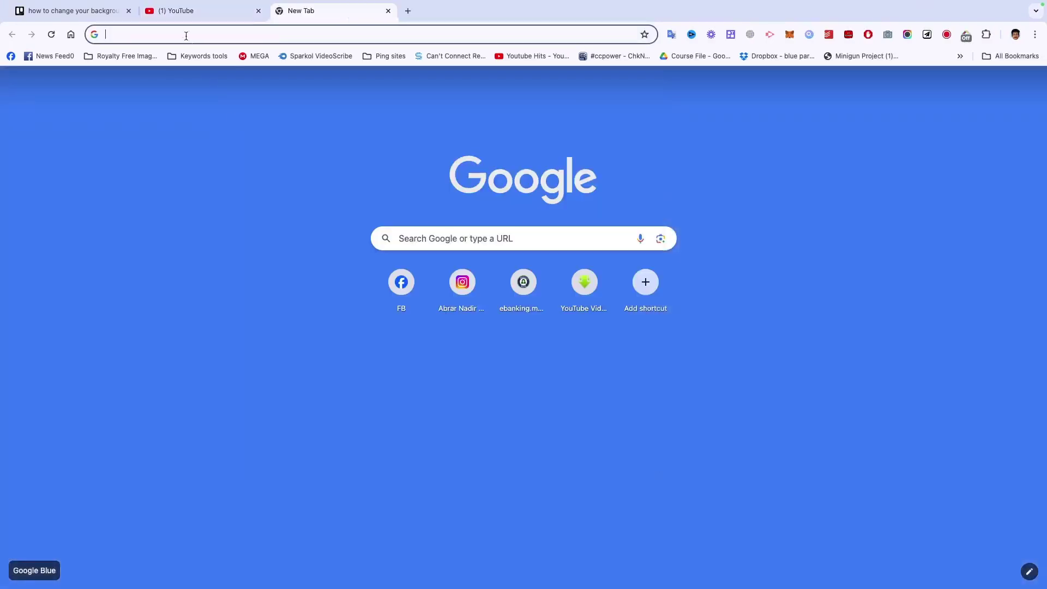
{"action": "left_click", "coordinate": [186, 36]}
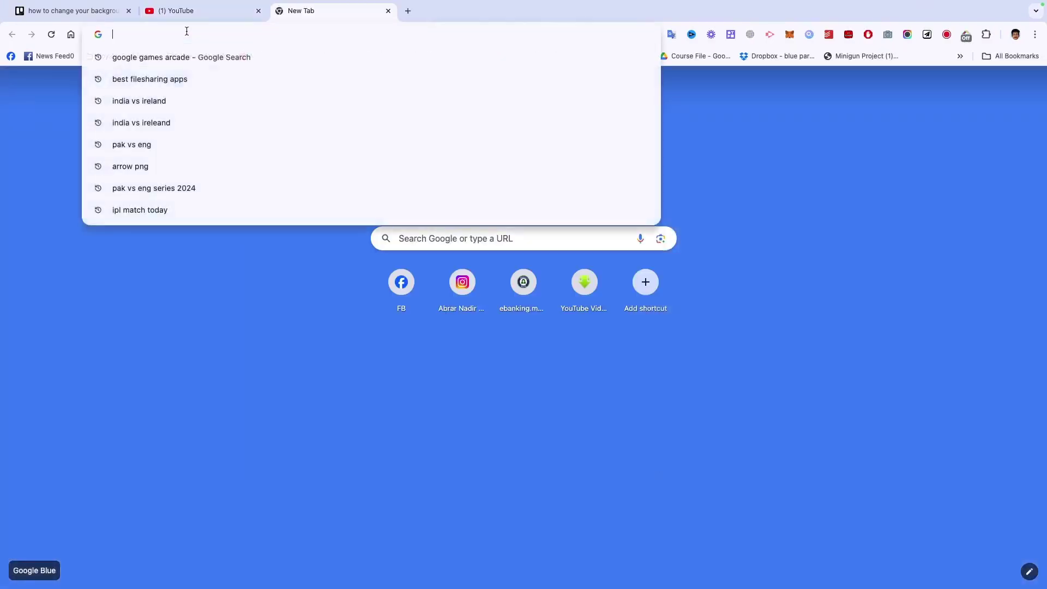
{"action": "type", "text": "pixa"}
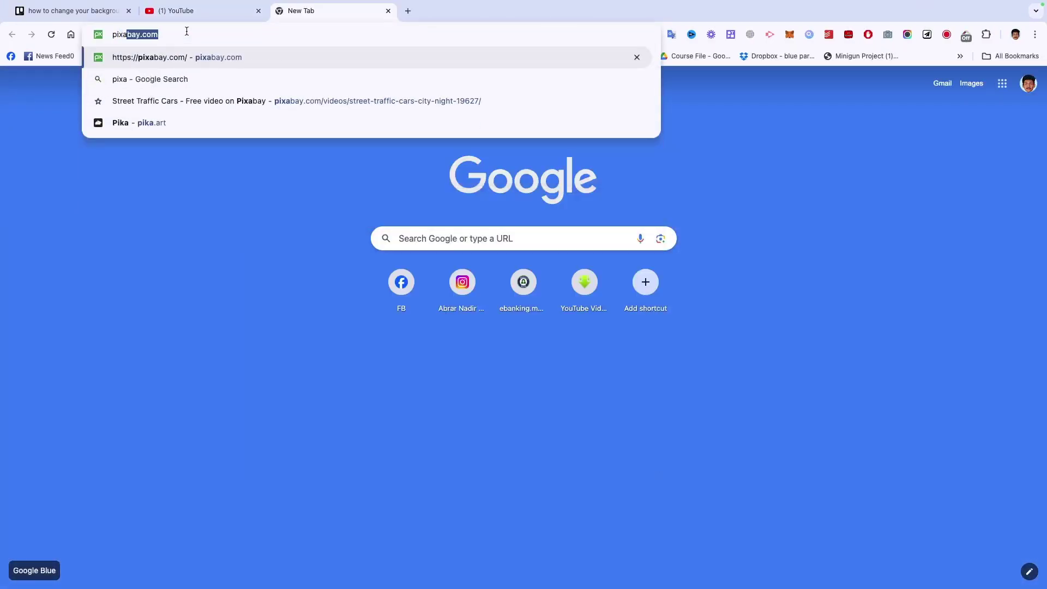
{"action": "key", "text": "Return"}
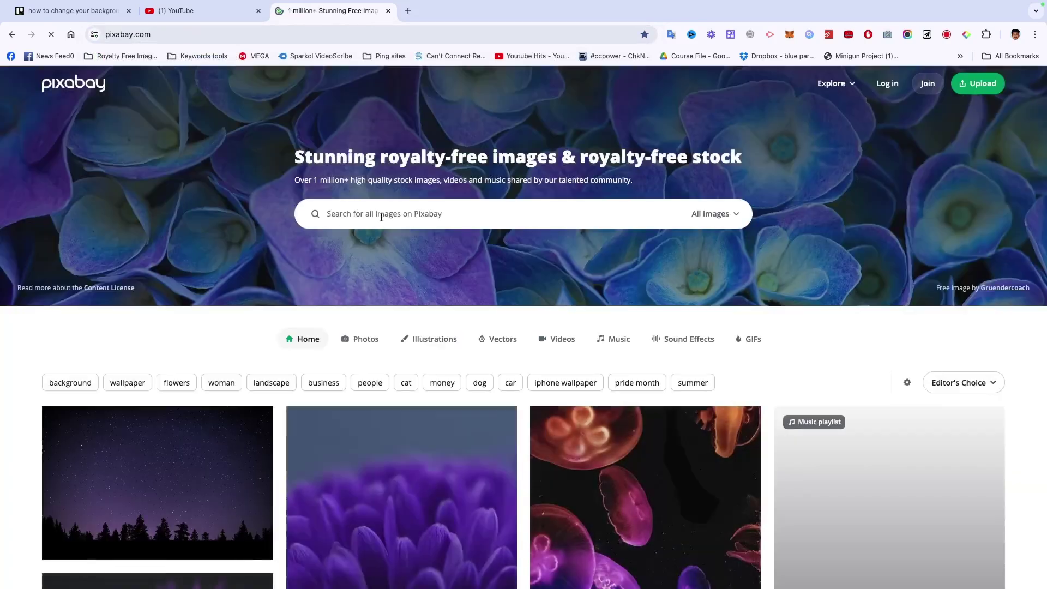
{"action": "left_click", "coordinate": [381, 213]}
{"action": "type", "text": "of"}
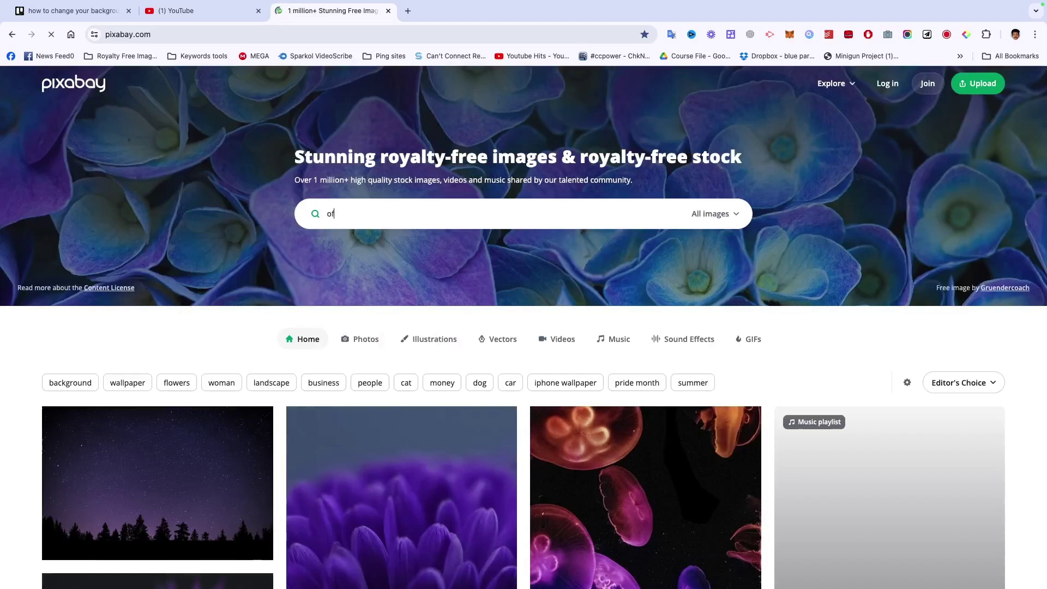
{"action": "type", "text": "fice"}
{"action": "key", "text": "Return"}
- Download the conference-room photo at the largest available size
{"action": "left_click", "coordinate": [378, 272]}
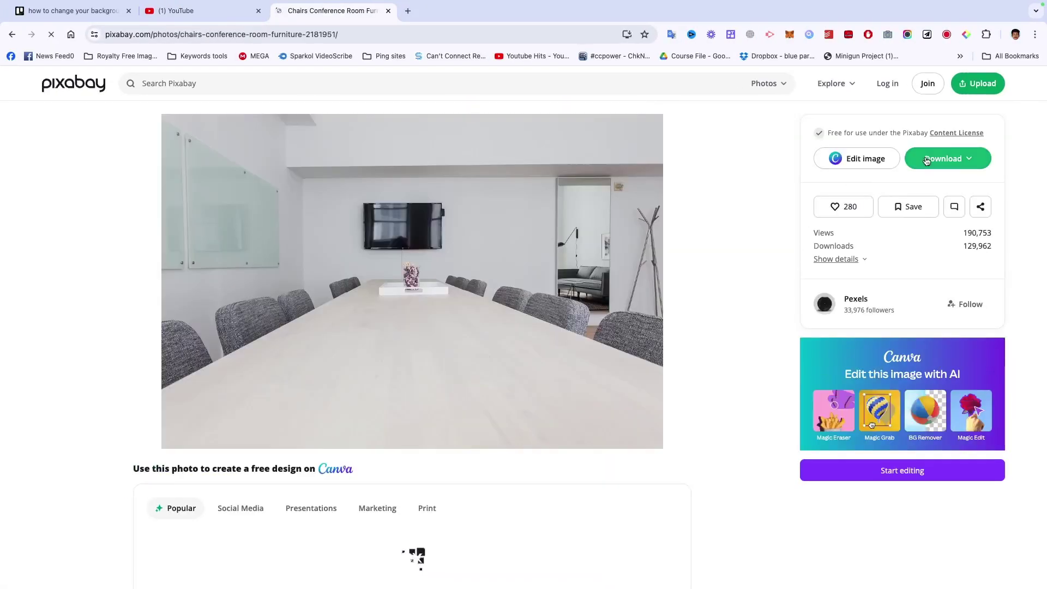
{"action": "left_click", "coordinate": [947, 158]}
{"action": "left_click", "coordinate": [828, 265]}
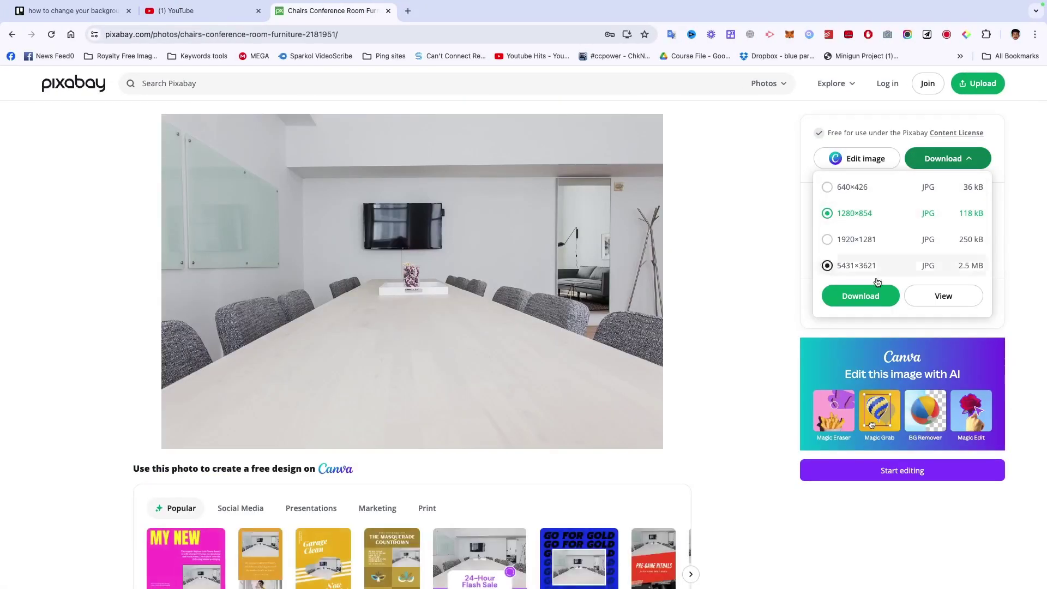
{"action": "left_click", "coordinate": [606, 309]}
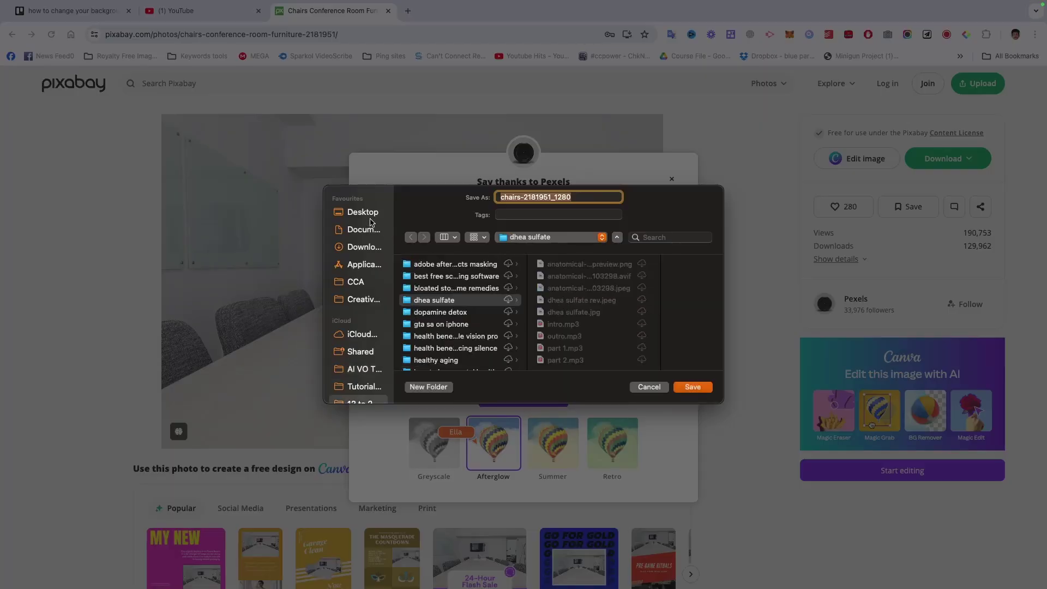
{"action": "scroll", "coordinate": [417, 335], "scroll_direction": "down", "scroll_amount": 5}
{"action": "scroll", "coordinate": [417, 336], "scroll_direction": "down", "scroll_amount": 5}
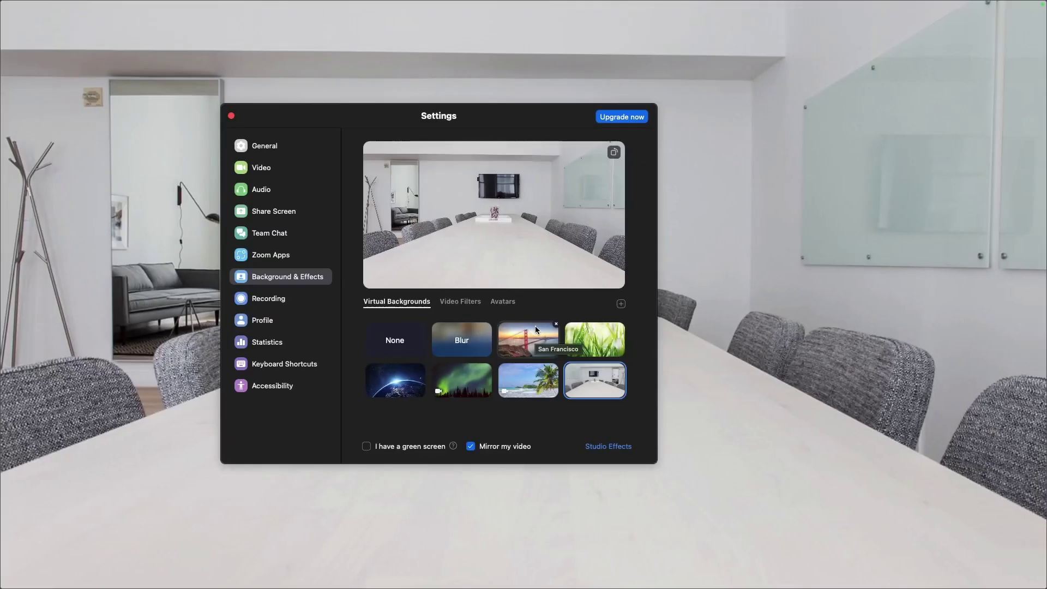
- Apply the downloaded conference-room photo as the background, close Settings and stop the video
{"action": "left_click", "coordinate": [394, 340]}
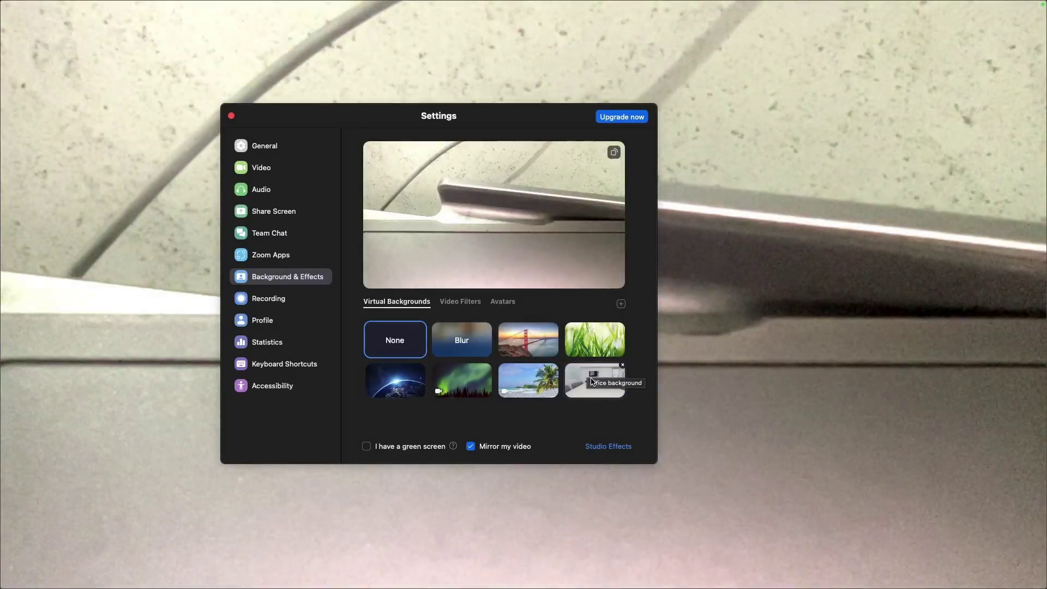
{"action": "left_click", "coordinate": [589, 378]}
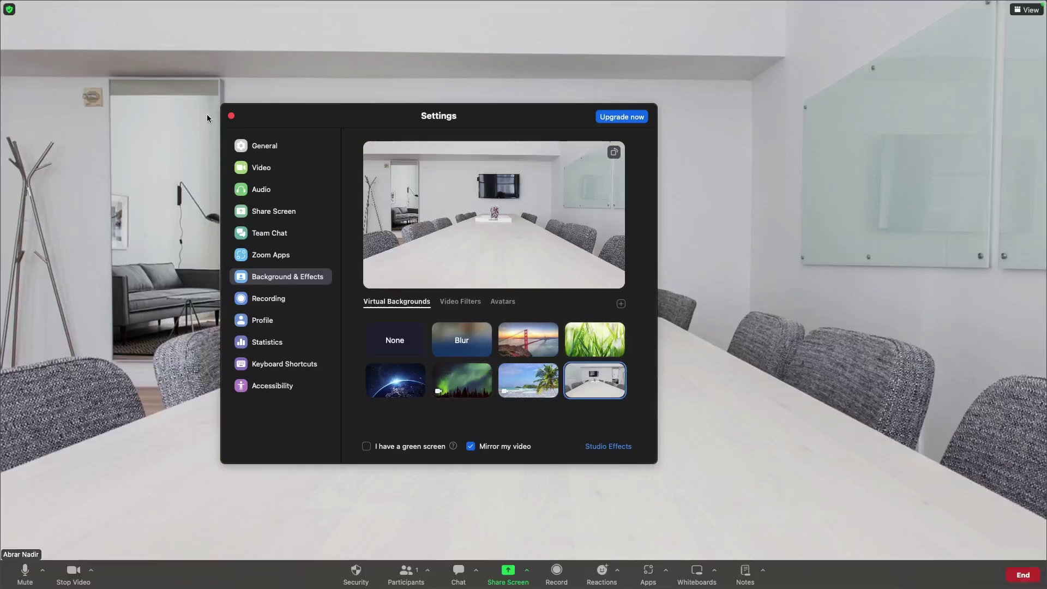
{"action": "left_click", "coordinate": [231, 116]}
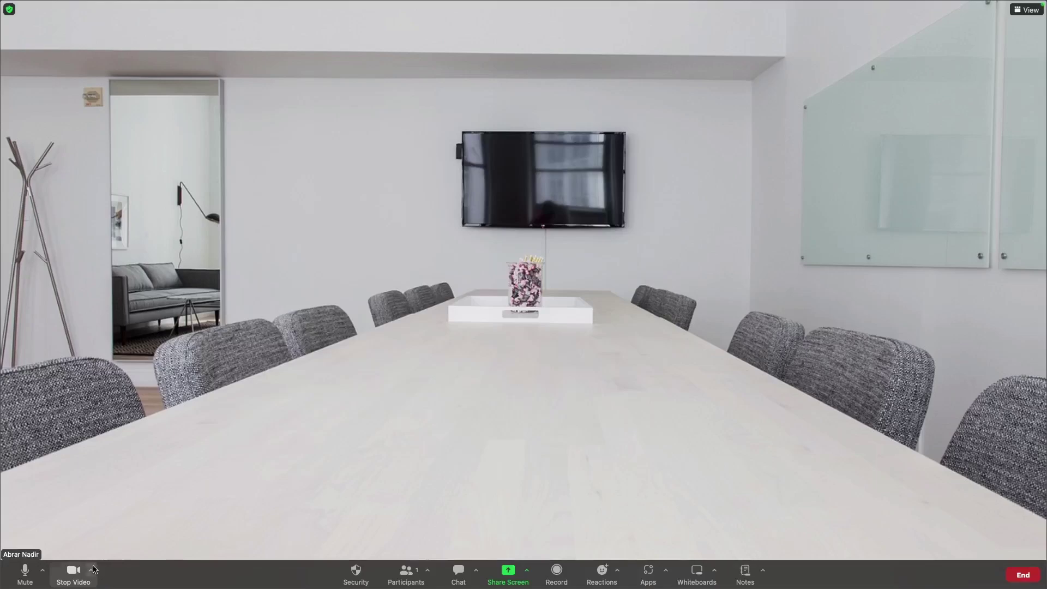
{"action": "left_click", "coordinate": [72, 572]}
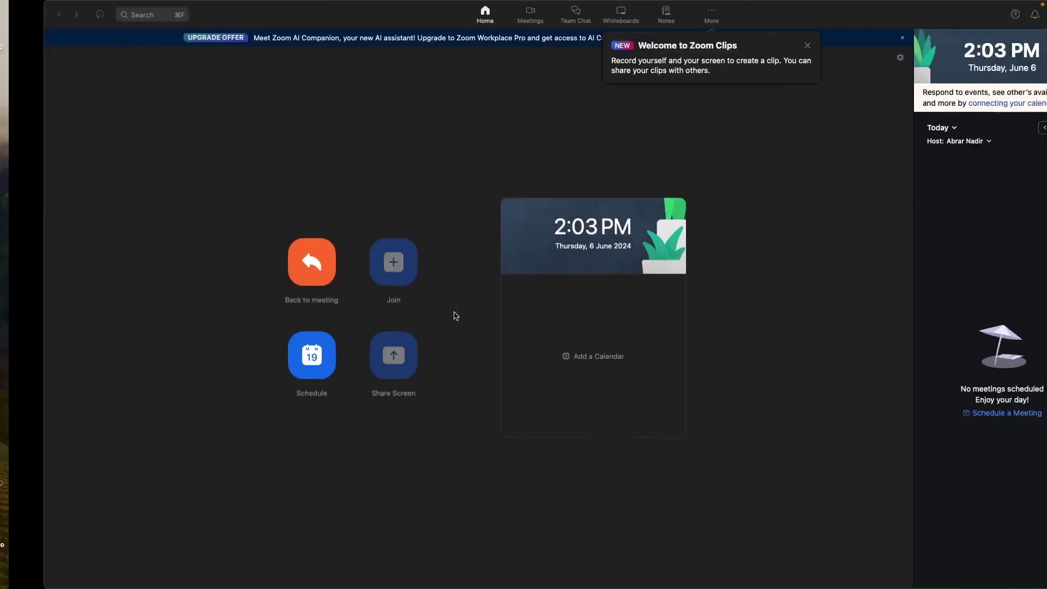